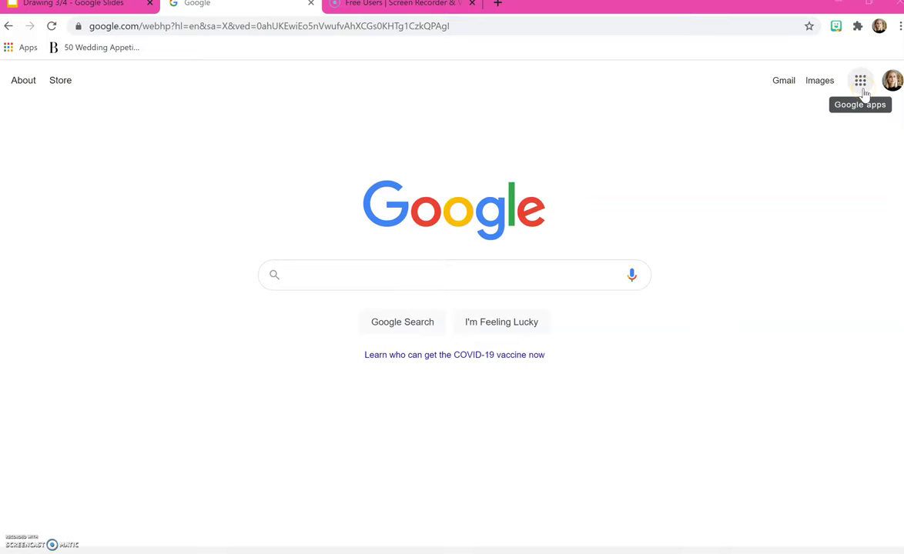
# Open Google Slides from the Google homepage and create a blank presentation.
pyautogui.click(863, 86)
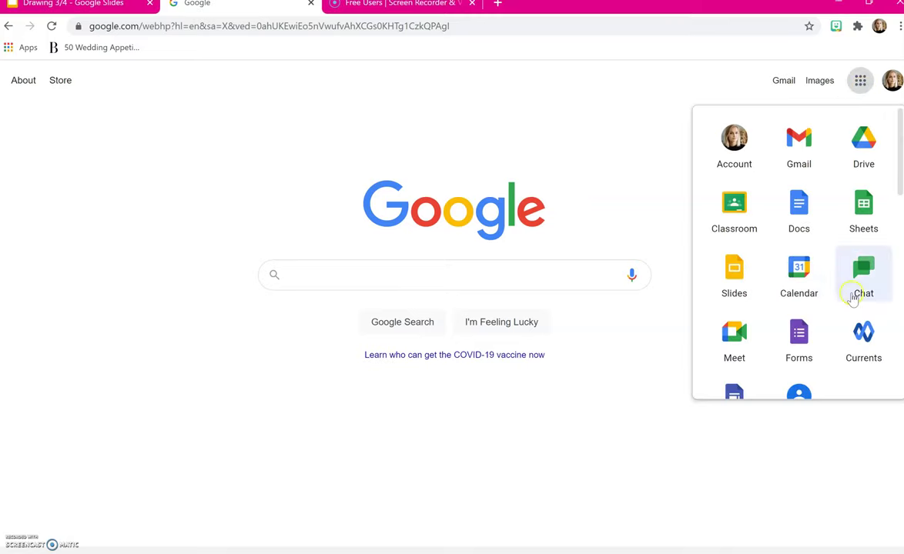
pyautogui.click(737, 283)
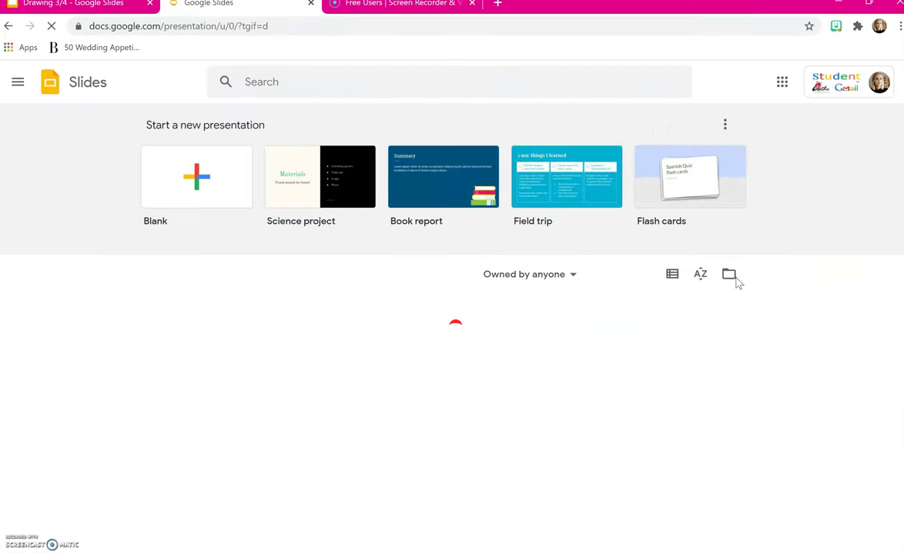
pyautogui.click(170, 202)
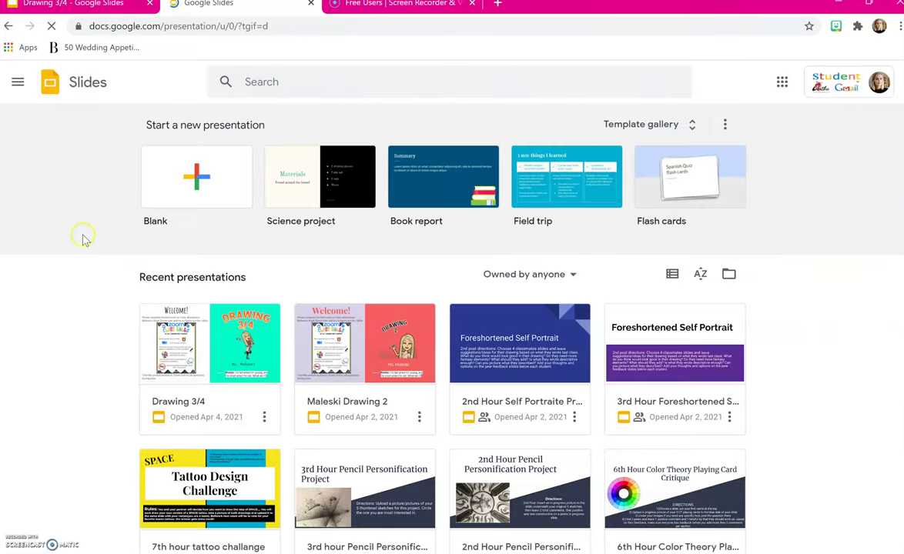
pyautogui.click(207, 185)
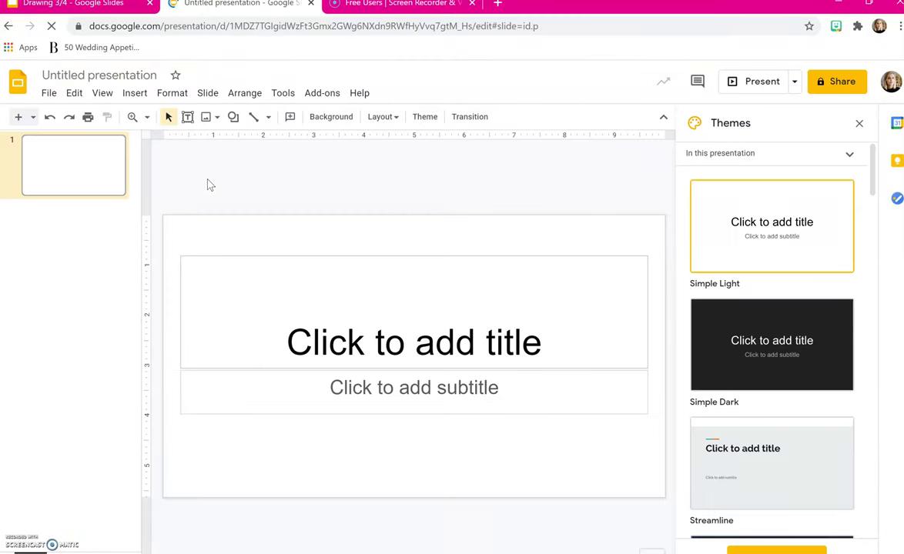
# Insert the photo thumbnail_IMG_1240 from the computer's Foreshortening Maleski folder onto the slide.
pyautogui.click(135, 97)
pyautogui.click(136, 99)
pyautogui.moveTo(140, 120)
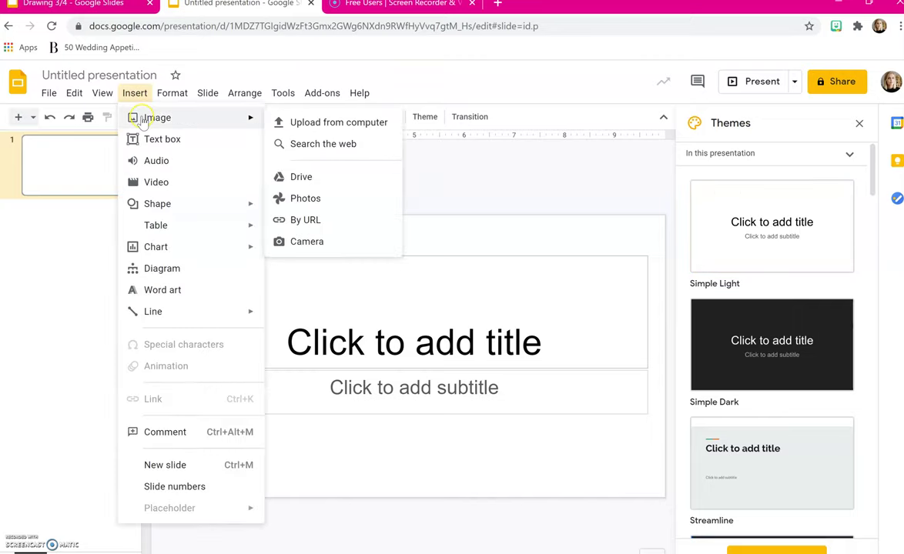
pyautogui.click(346, 129)
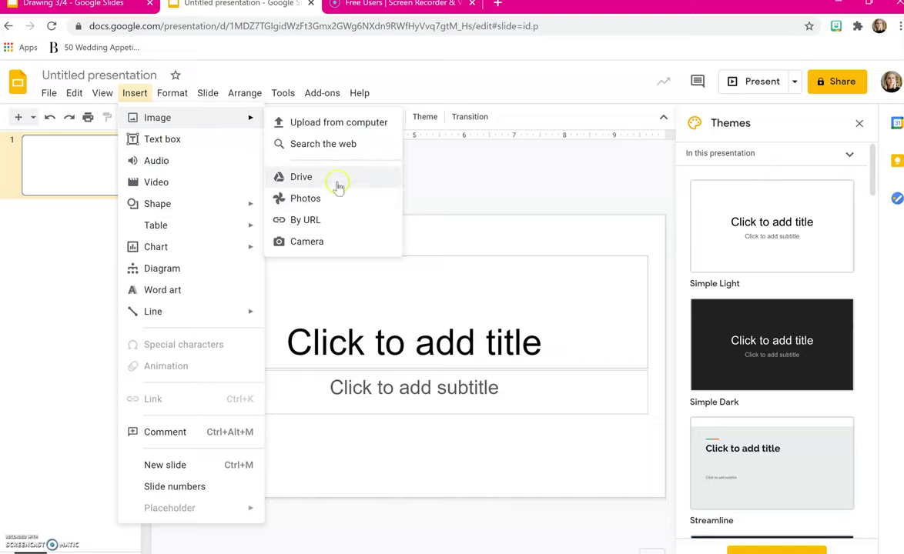
pyautogui.click(341, 126)
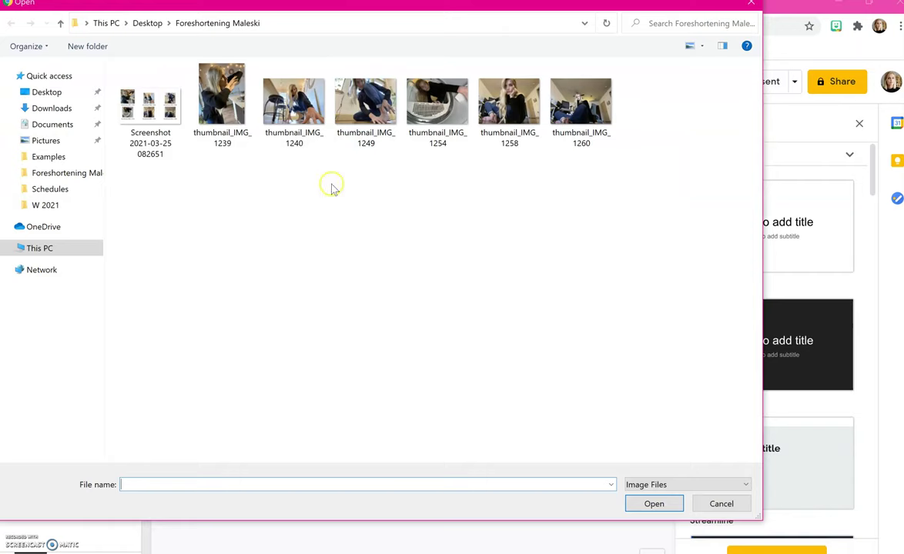
pyautogui.doubleClick(309, 114)
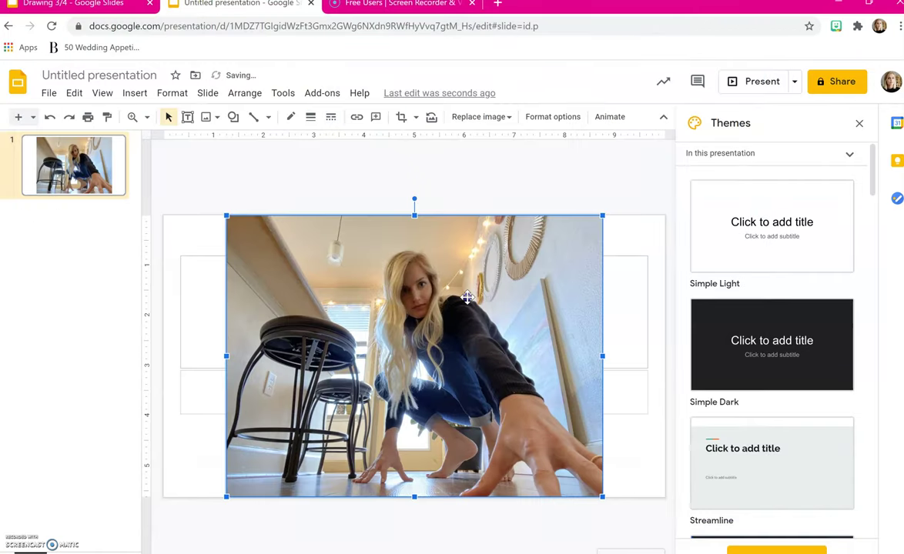
# Move the photo flush with the slide's left edge and close the theme options.
pyautogui.moveTo(462, 297); pyautogui.dragTo(417, 297)
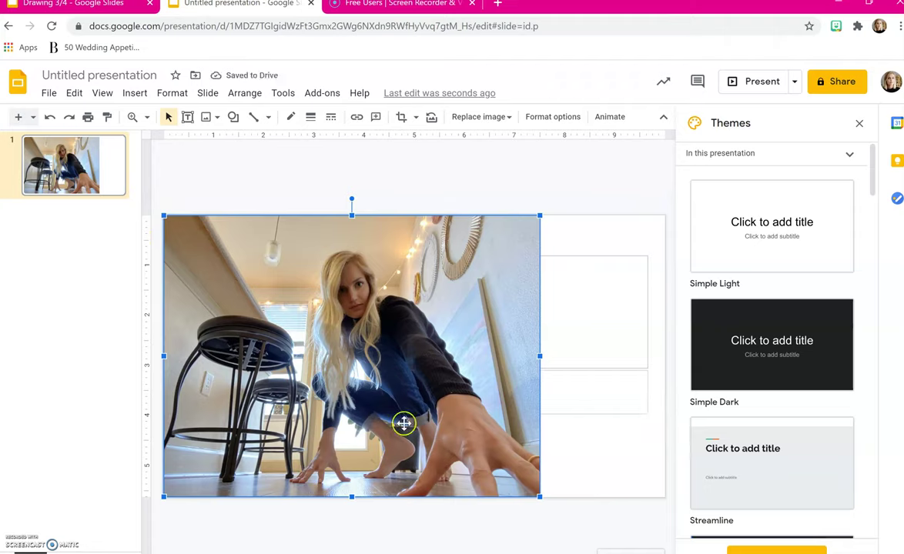
pyautogui.click(477, 178)
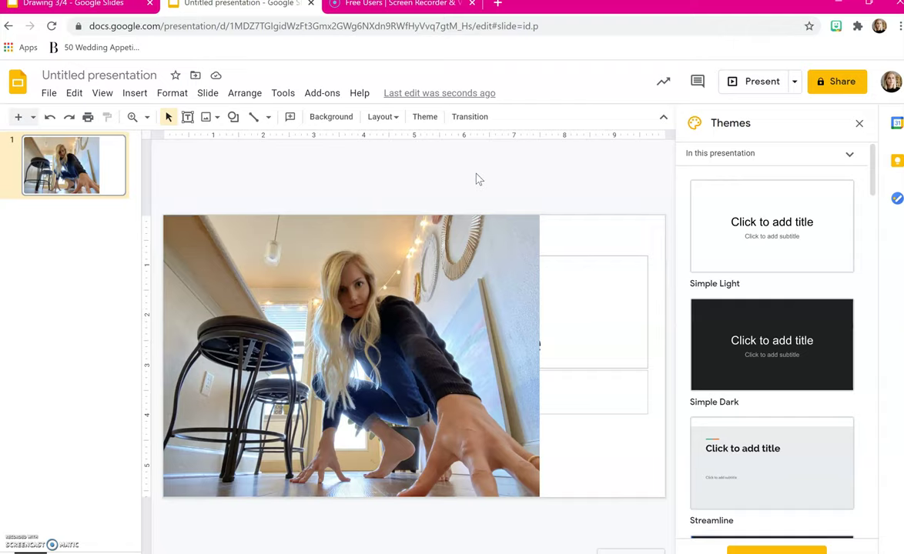
pyautogui.click(858, 123)
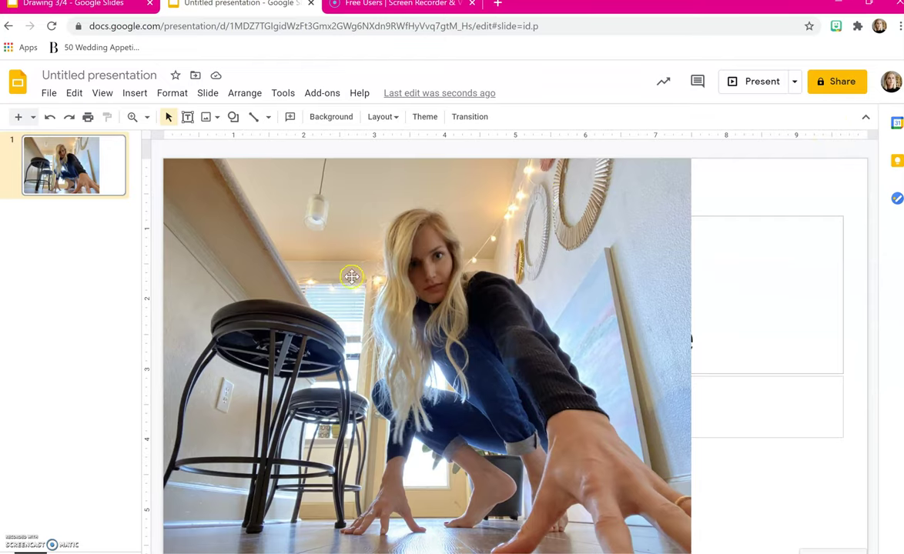
# Draw a straight line from the photo's upper edge at the 0.5-inch ruler mark down to its lower edge.
pyautogui.click(135, 93)
pyautogui.moveTo(142, 316)
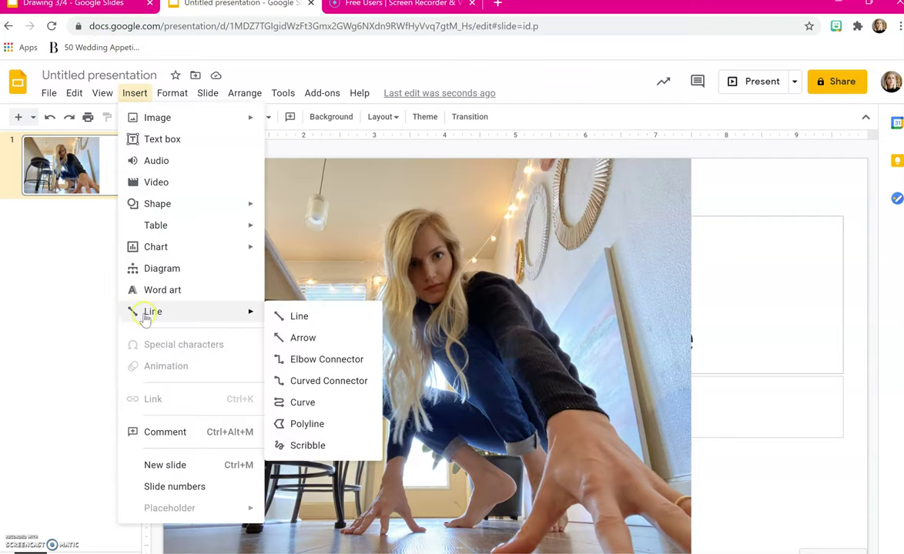
pyautogui.click(311, 321)
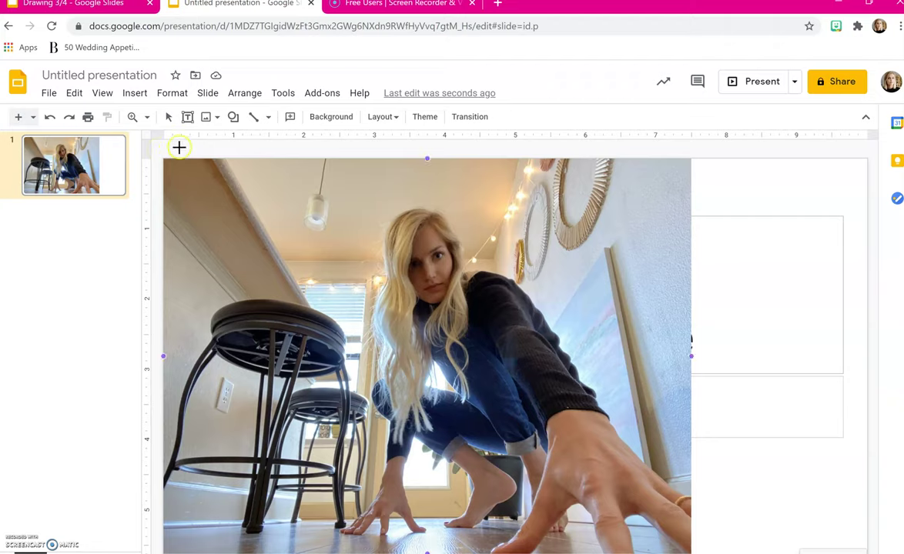
pyautogui.click(216, 157)
pyautogui.click(198, 158)
pyautogui.press('Escape')
pyautogui.click(172, 376)
pyautogui.click(136, 166)
pyautogui.click(187, 208)
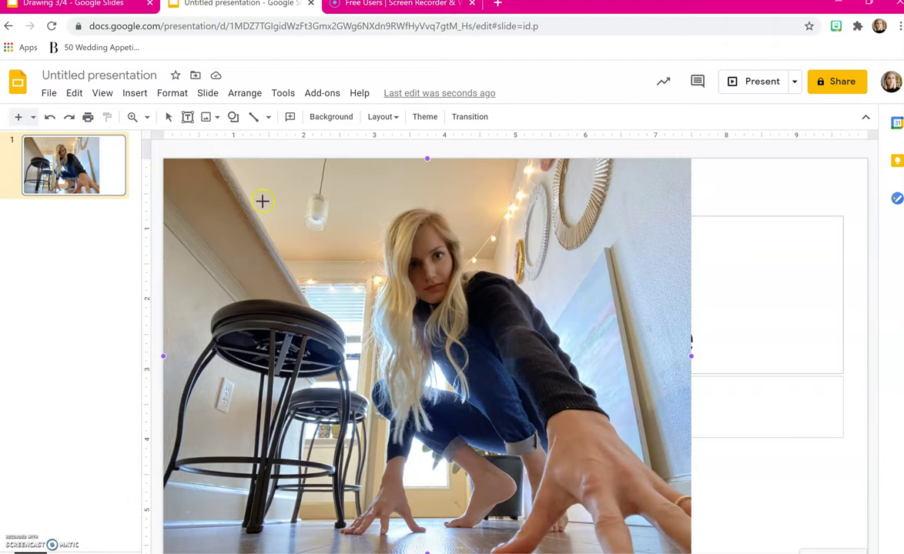
pyautogui.click(204, 140)
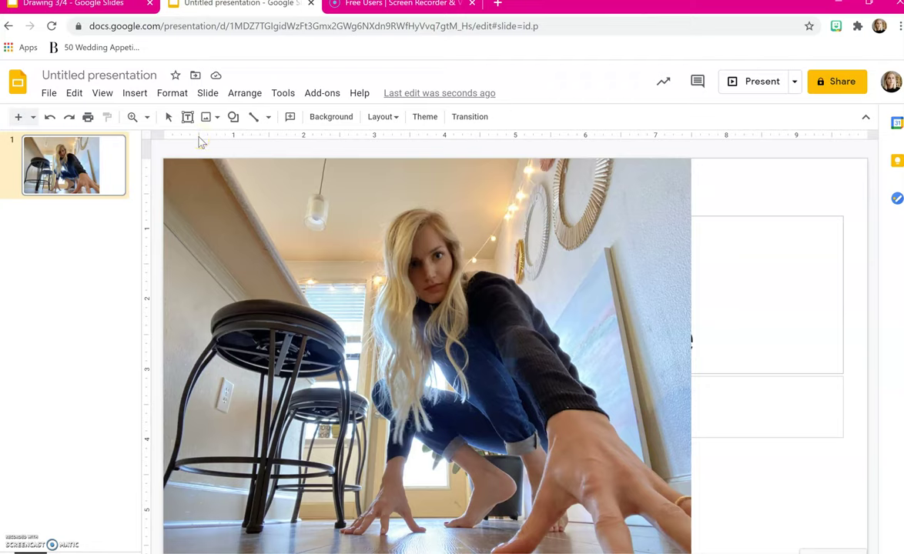
pyautogui.click(198, 158)
pyautogui.moveTo(200, 229); pyautogui.dragTo(185, 553)
# Adjust the line's lower end so that the line runs exactly vertical down the photo.
pyautogui.press('Right')
pyautogui.press('Right')
pyautogui.press('Right')
pyautogui.press('Right')
pyautogui.press('Right')
pyautogui.press('Right')
pyautogui.press('Right')
pyautogui.press('Right')
pyautogui.press('Left')
pyautogui.press('Left')
pyautogui.press('Left')
pyautogui.press('Left')
pyautogui.press('Left')
pyautogui.press('Left')
pyautogui.press('Left')
pyautogui.press('Left')
pyautogui.press('Left')
pyautogui.press('Left')
pyautogui.press('Right')
pyautogui.press('Right')
pyautogui.press('Right')
pyautogui.press('Right')
pyautogui.press('Right')
pyautogui.press('Right')
pyautogui.press('Right')
pyautogui.press('Right')
pyautogui.press('Right')
pyautogui.press('Right')
pyautogui.press('Right')
pyautogui.press('Right')
pyautogui.press('Left')
pyautogui.press('Left')
pyautogui.press('Left')
pyautogui.moveTo(212, 553); pyautogui.dragTo(202, 553)
pyautogui.click(199, 551)
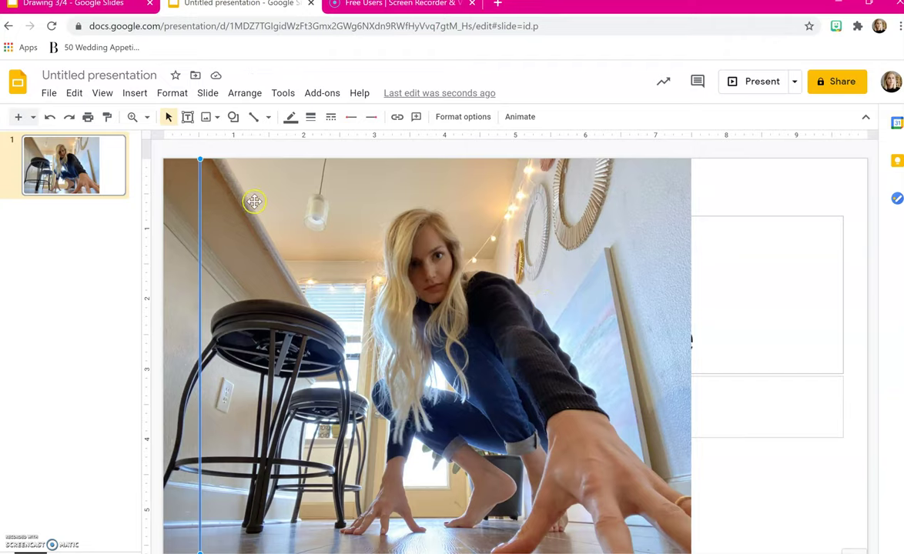
# Color the vertical line red and shift it slightly left onto the 0.5-inch ruler mark.
pyautogui.click(290, 117)
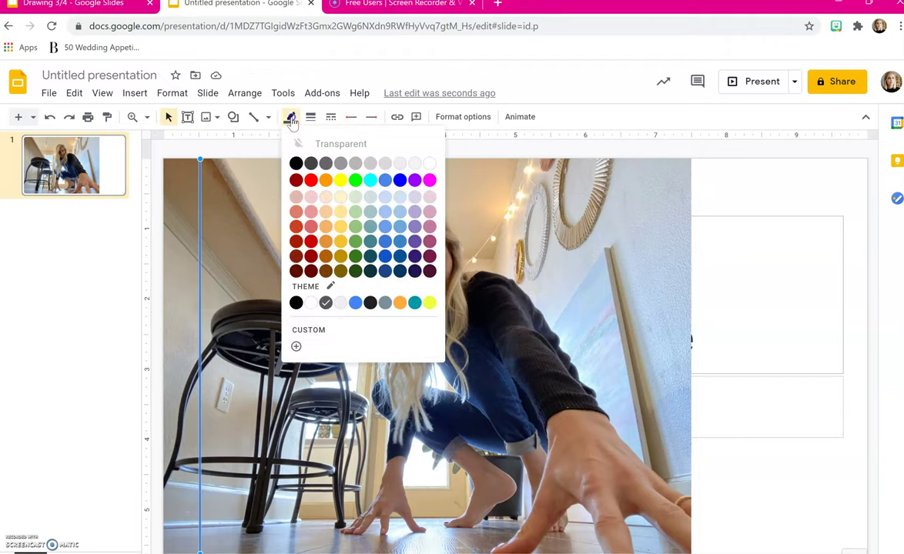
pyautogui.click(311, 182)
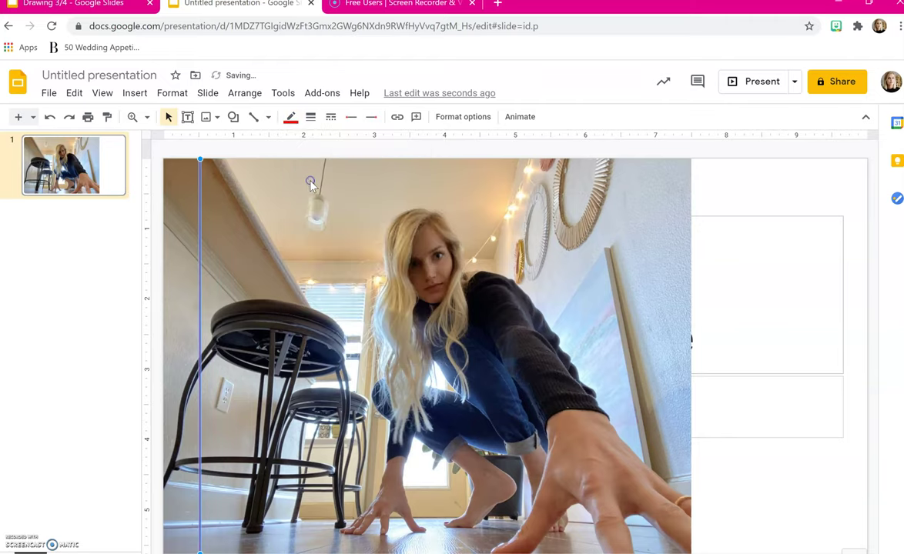
pyautogui.click(236, 146)
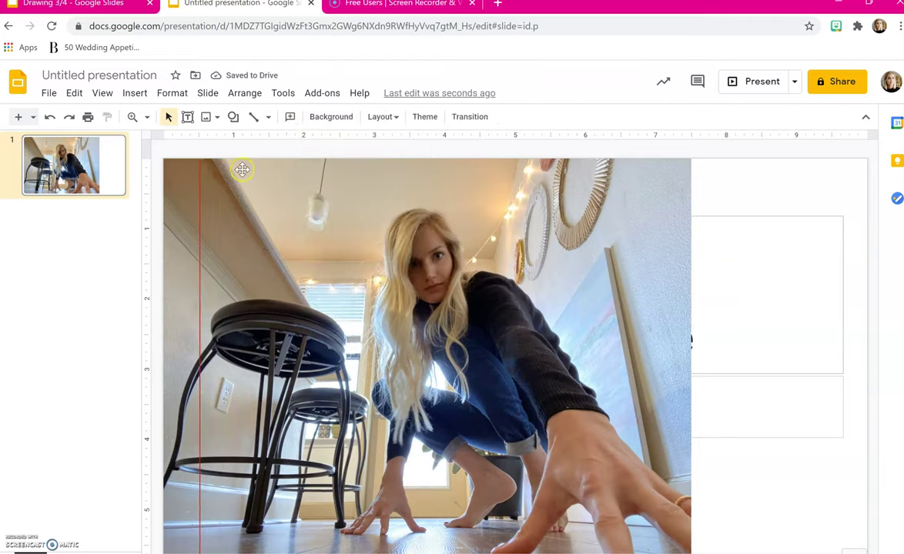
pyautogui.moveTo(200, 234); pyautogui.dragTo(198, 234)
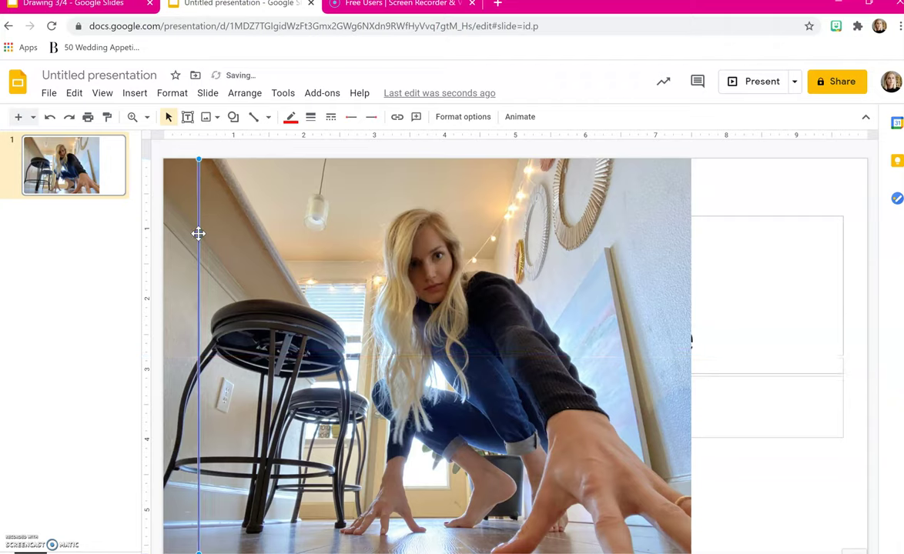
pyautogui.click(241, 156)
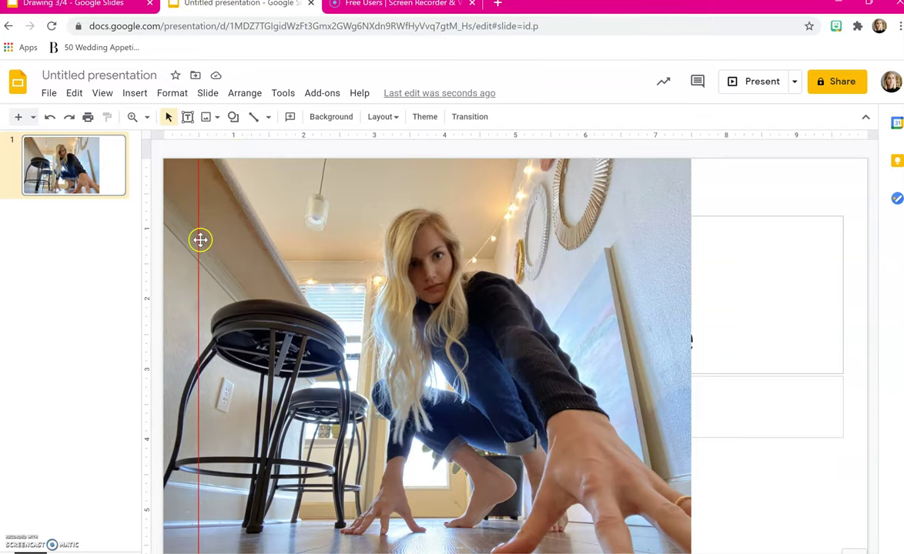
# Duplicate the red vertical line and place the copy at the 1-inch ruler mark, level with the photo's upper edge.
pyautogui.click(129, 93)
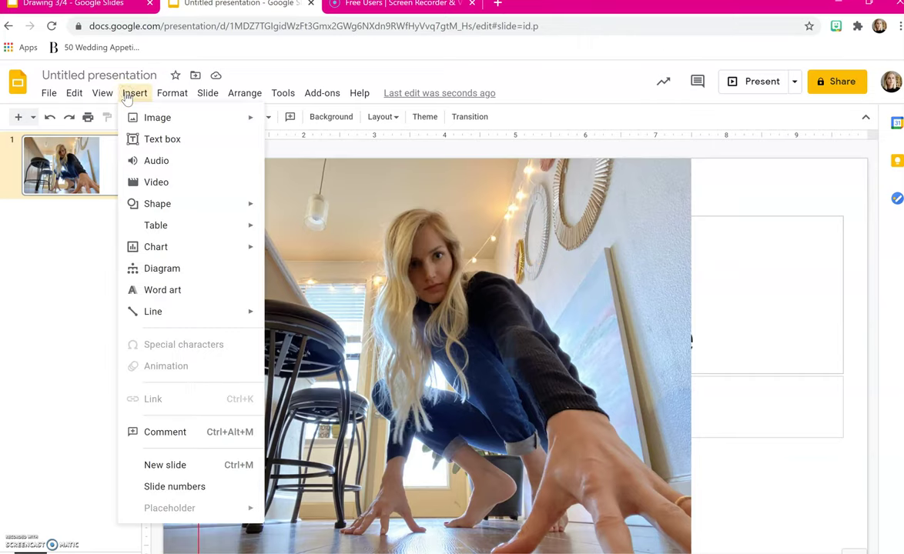
pyautogui.click(128, 94)
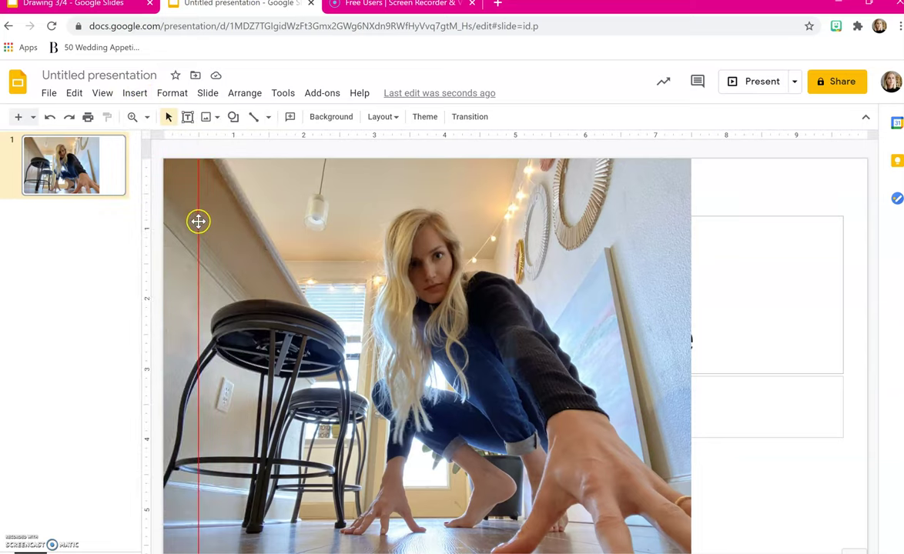
pyautogui.click(199, 222)
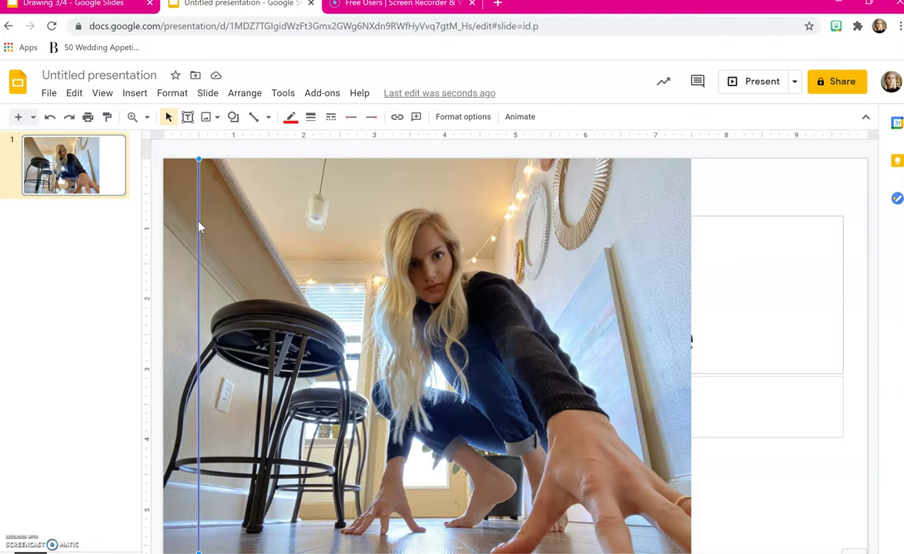
pyautogui.moveTo(199, 227); pyautogui.dragTo(234, 258)
pyautogui.click(236, 138)
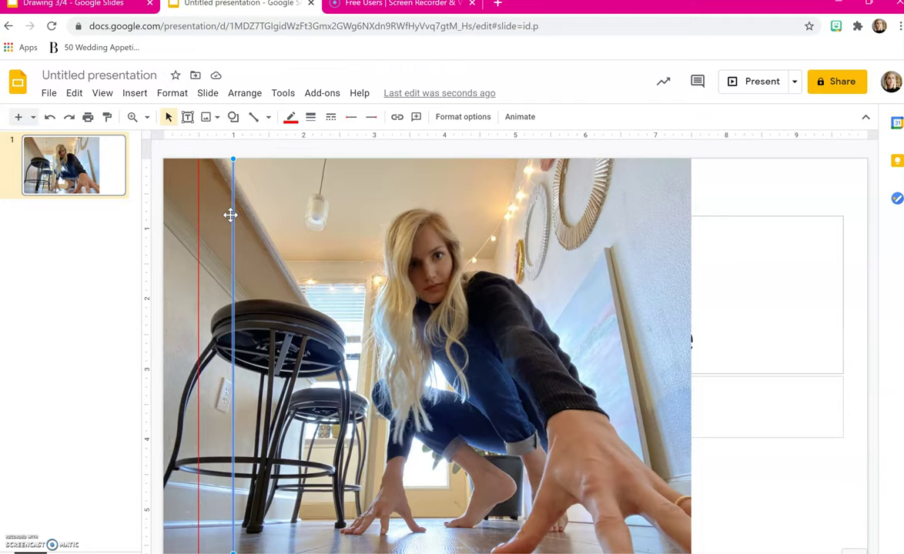
# Paste two more red lines and align them at the 1.5-inch and 2-inch marks across the photo's full height.
pyautogui.hotkey('ctrl', 'v')
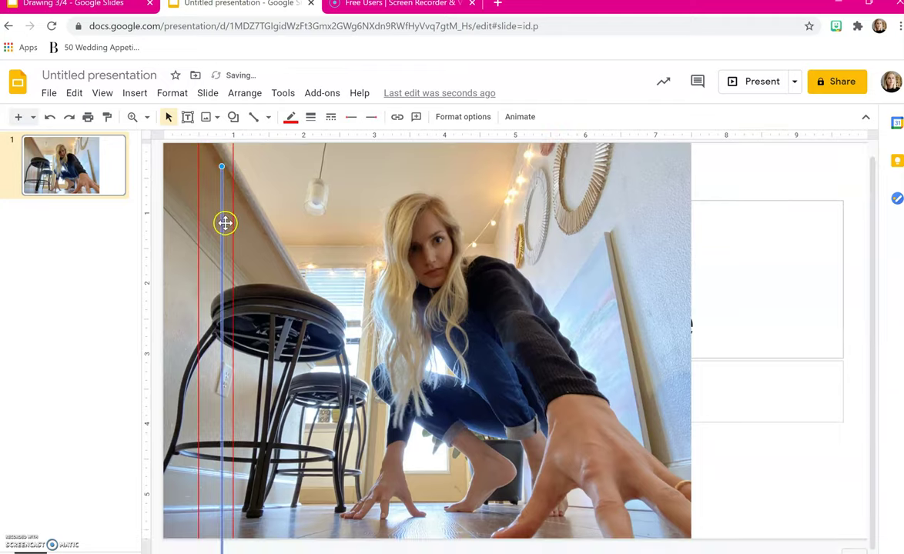
pyautogui.moveTo(222, 228); pyautogui.dragTo(303, 213)
pyautogui.hotkey('ctrl', 'v')
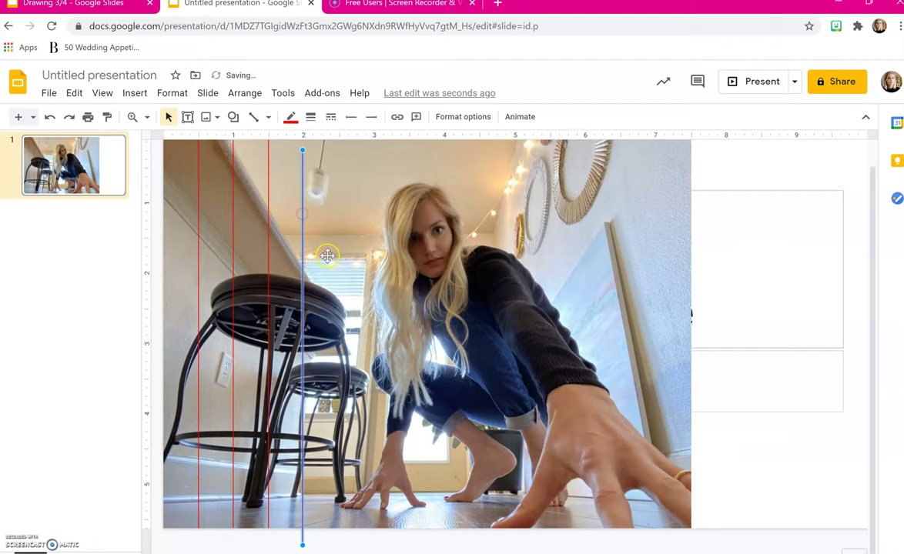
pyautogui.scroll(1, 325, 257)
pyautogui.moveTo(303, 268); pyautogui.dragTo(302, 254)
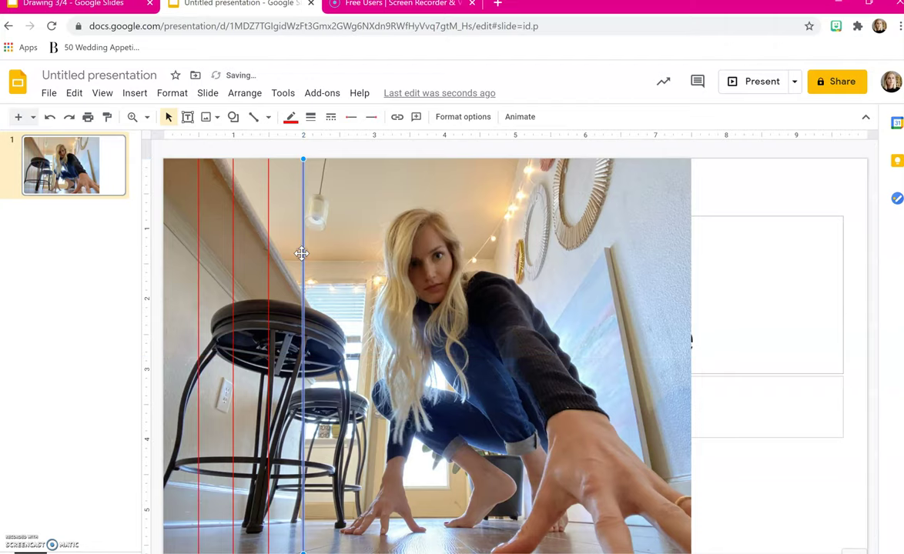
# Paste two more red vertical lines and place them at the 2.5-inch and 3-inch marks on the photo.
pyautogui.hotkey('ctrl', 'v')
pyautogui.moveTo(245, 262); pyautogui.dragTo(339, 218)
pyautogui.hotkey('ctrl', 'v')
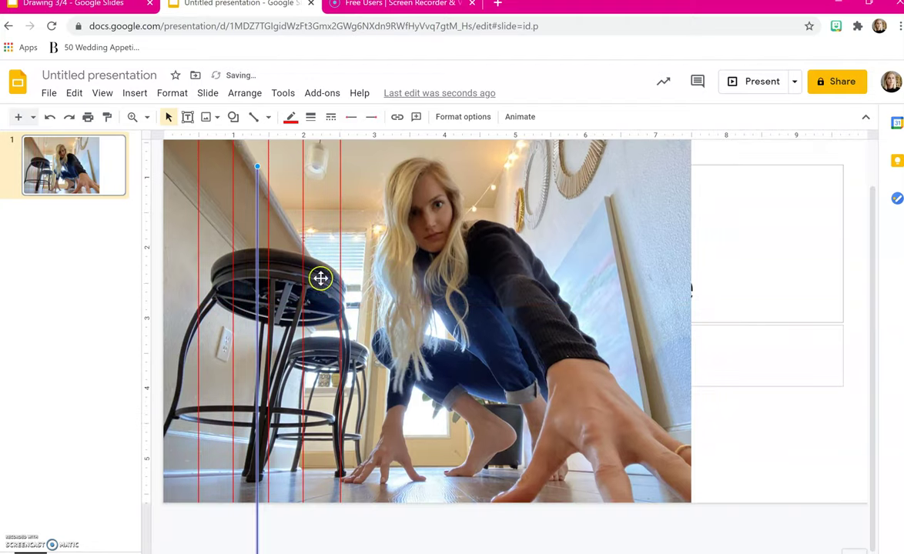
pyautogui.moveTo(256, 291); pyautogui.dragTo(373, 235)
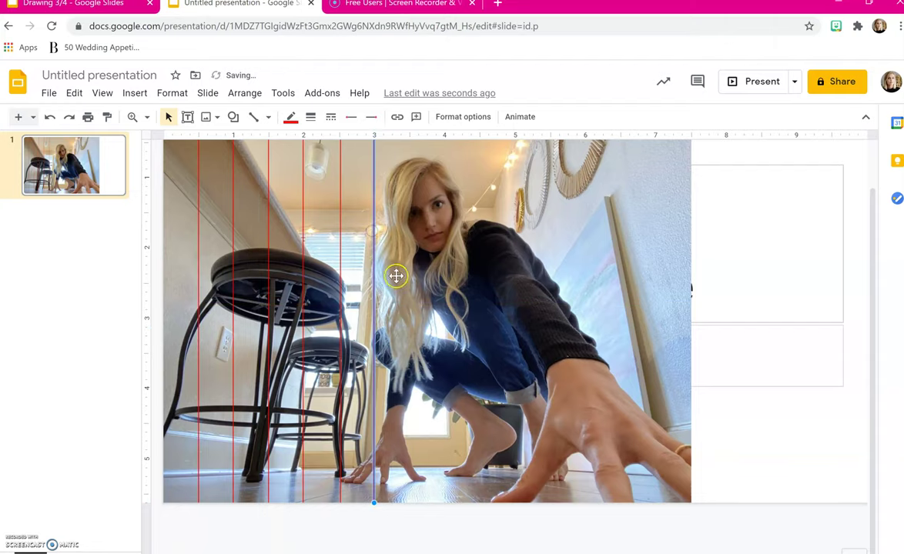
# Add two more copies of the red vertical line at the 3.5-inch and 4-inch marks, matching the photo's height.
pyautogui.scroll(1, 408, 281)
pyautogui.scroll(-1, 364, 327)
pyautogui.click(267, 297)
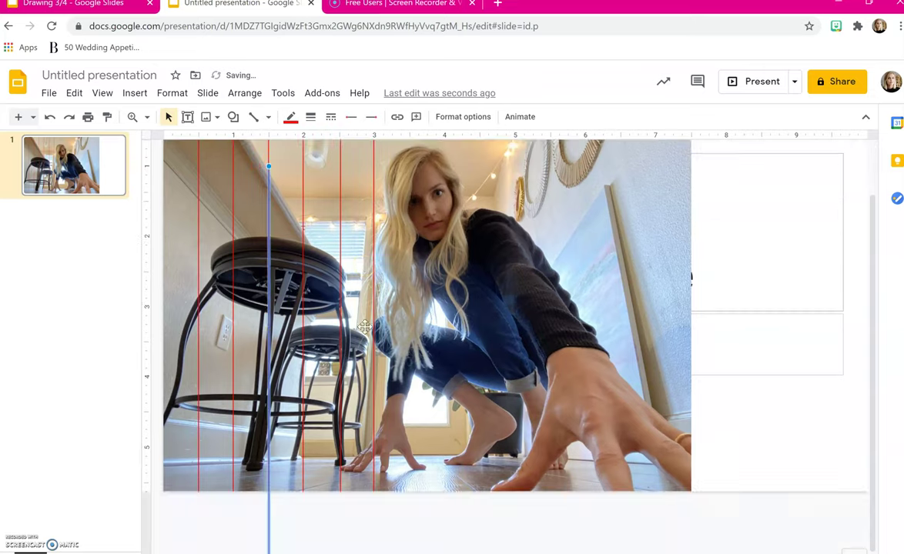
pyautogui.moveTo(267, 297); pyautogui.dragTo(409, 244)
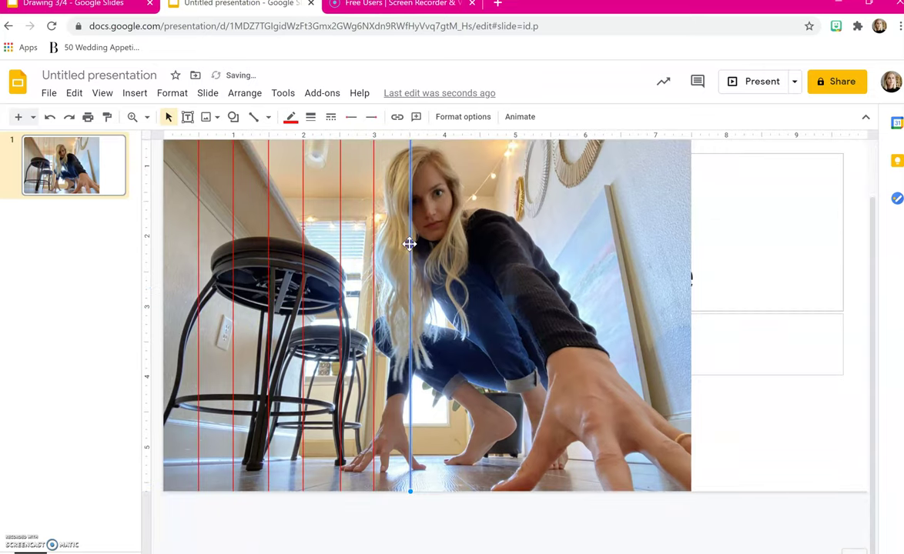
pyautogui.scroll(-1, 410, 244)
pyautogui.hotkey('ctrl', 'v')
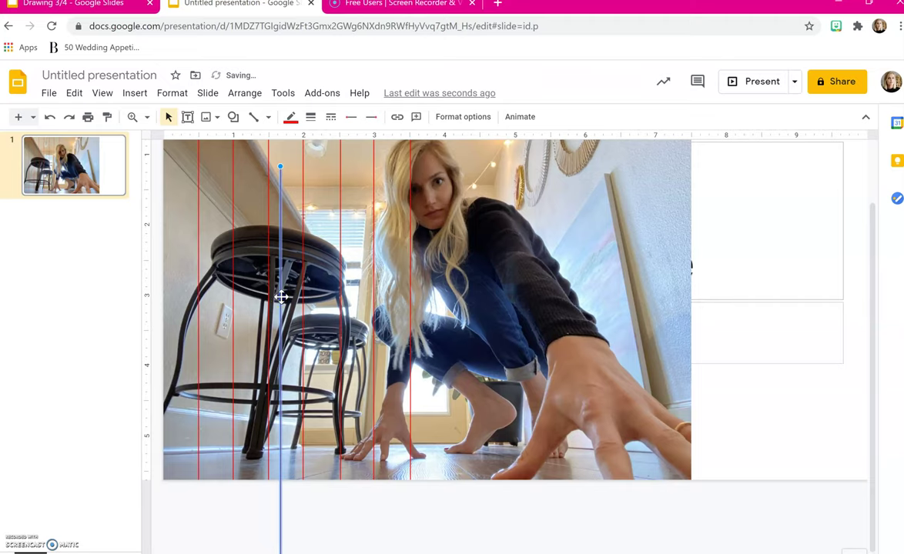
pyautogui.moveTo(282, 289); pyautogui.dragTo(445, 216)
pyautogui.scroll(3, 487, 274)
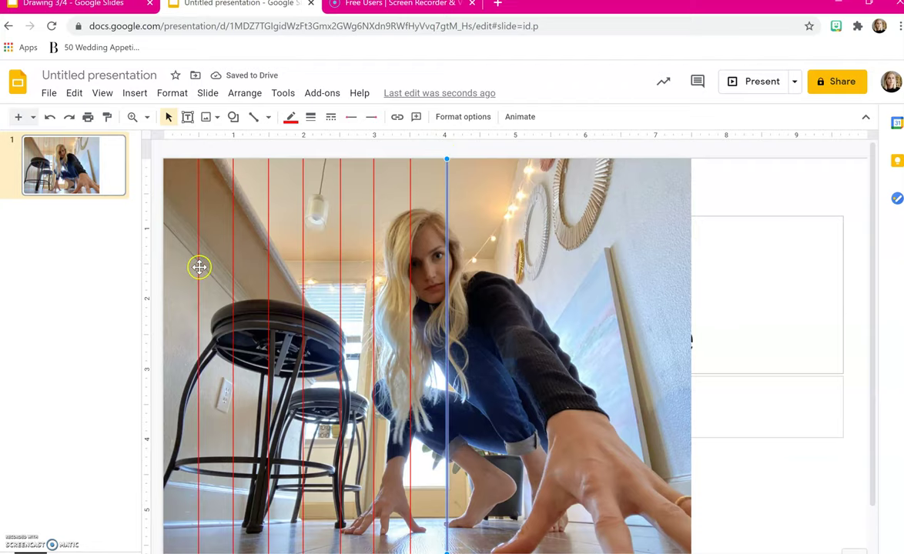
# Paste two more red vertical lines and place them at the 4.5-inch and 5-inch marks on the photo.
pyautogui.hotkey('ctrl', 'v')
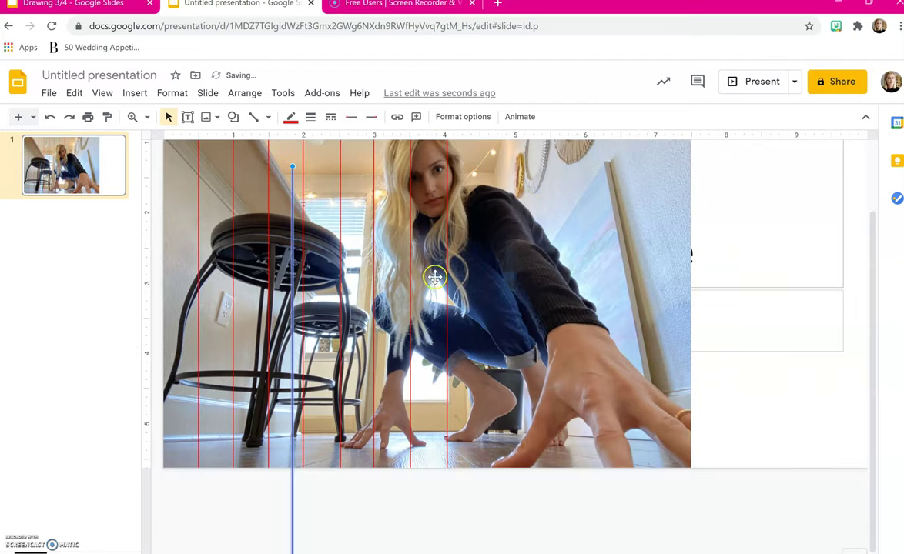
pyautogui.moveTo(291, 312); pyautogui.dragTo(478, 216)
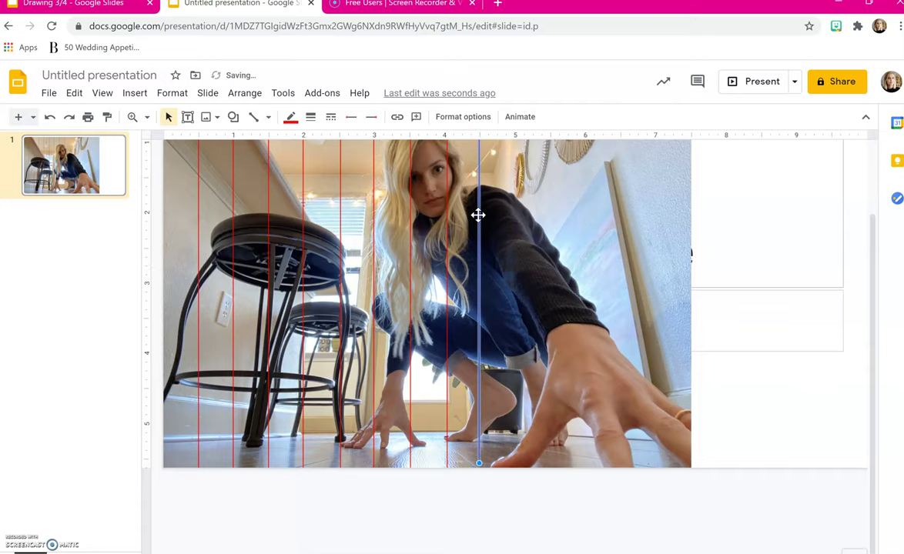
pyautogui.hotkey('ctrl', 'v')
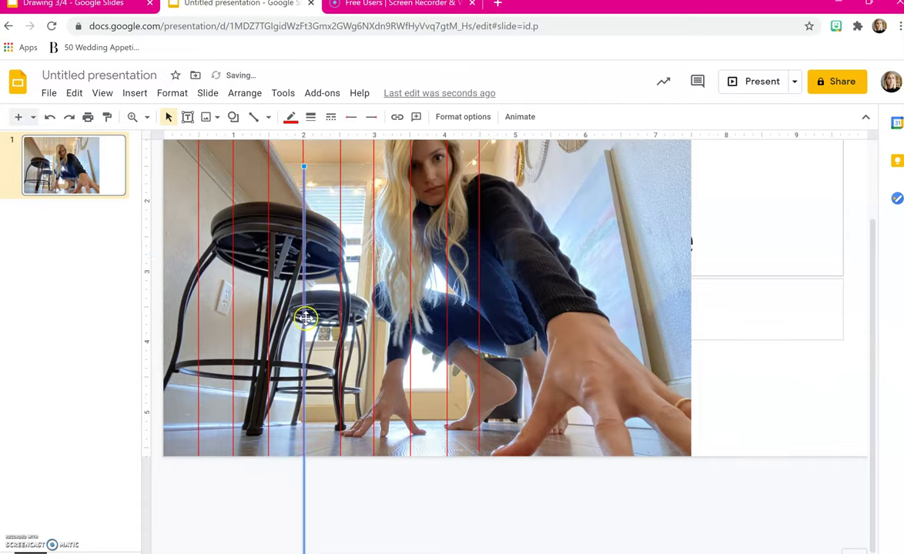
pyautogui.moveTo(303, 318); pyautogui.dragTo(517, 212)
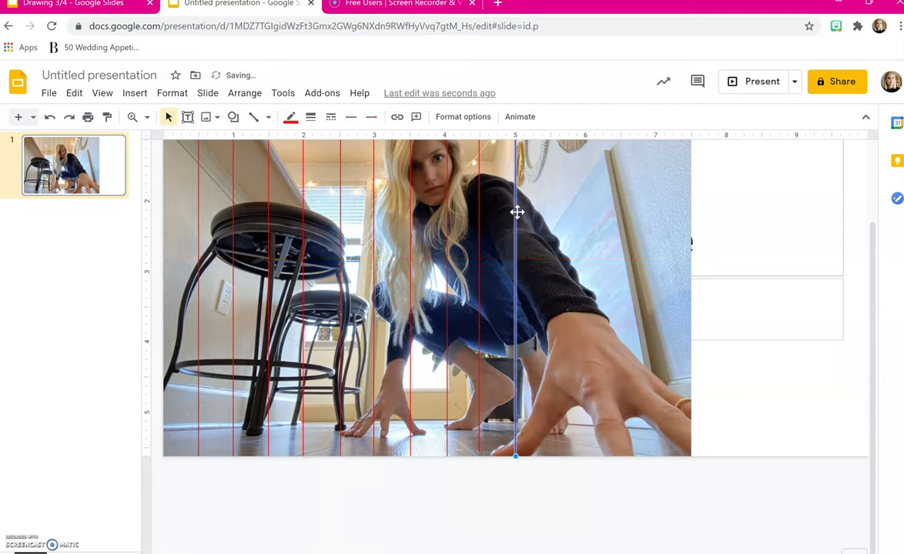
# Add two more copies of the red vertical line at the 5.5-inch and 6-inch marks, then deselect.
pyautogui.hotkey('ctrl', 'v')
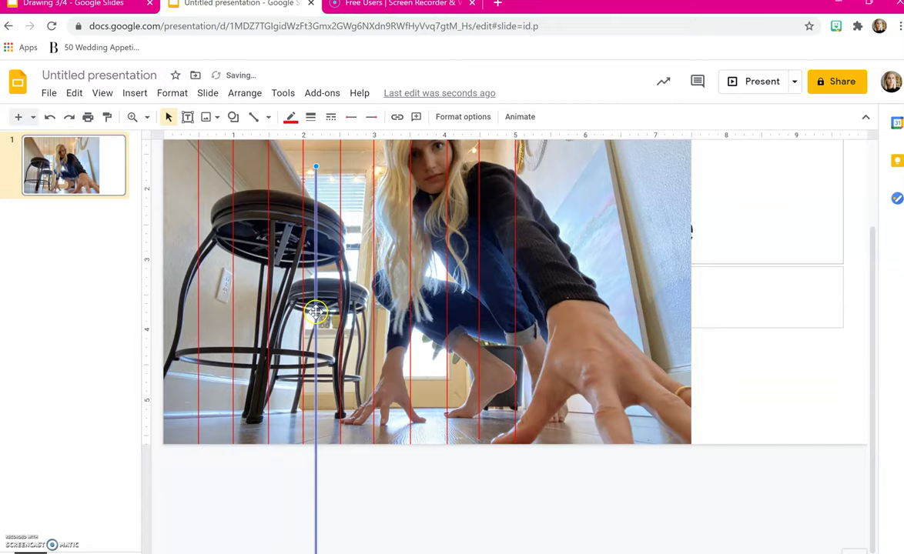
pyautogui.moveTo(316, 312); pyautogui.dragTo(552, 195)
pyautogui.hotkey('ctrl', 'v')
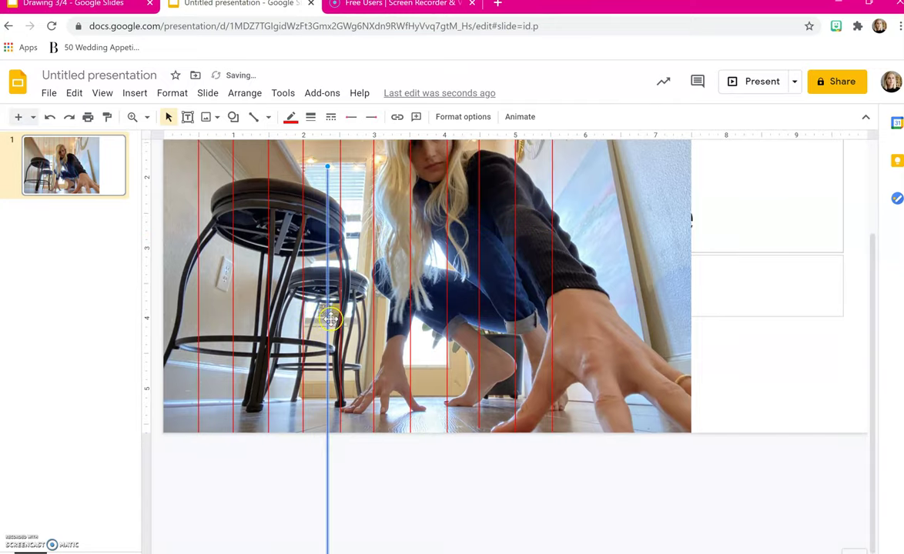
pyautogui.moveTo(326, 323); pyautogui.dragTo(584, 194)
pyautogui.scroll(4, 648, 327)
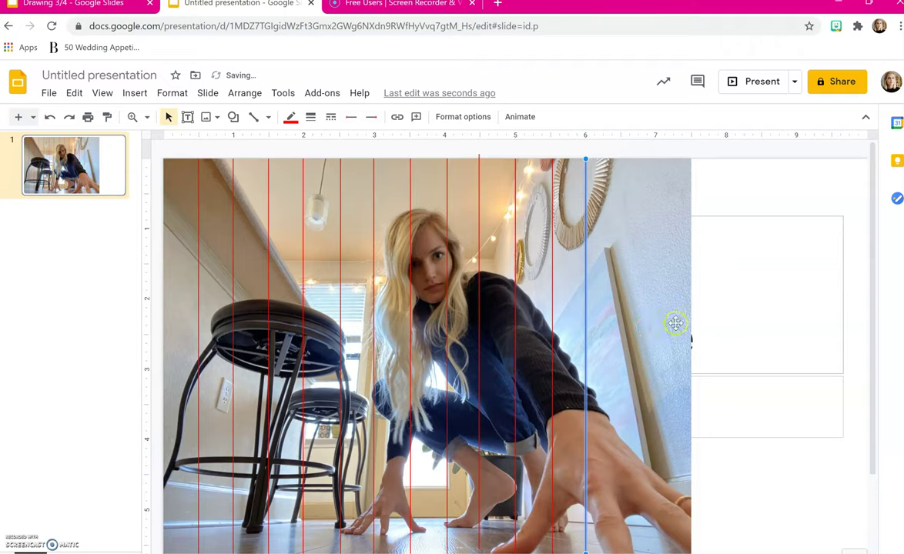
pyautogui.click(731, 186)
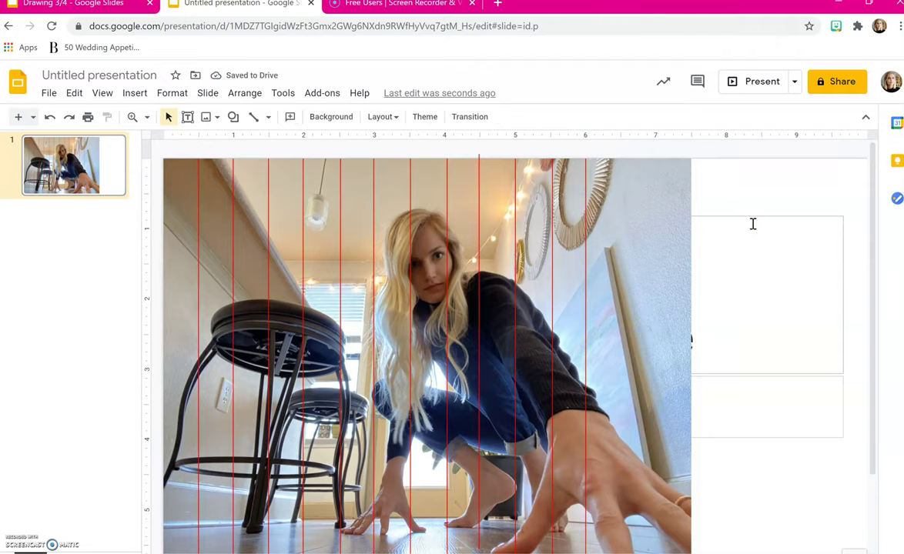
# Paste another red line, turn it horizontal, and extend it across the photo's full width at the 0.5-inch vertical ruler mark.
pyautogui.hotkey('ctrl', 'v')
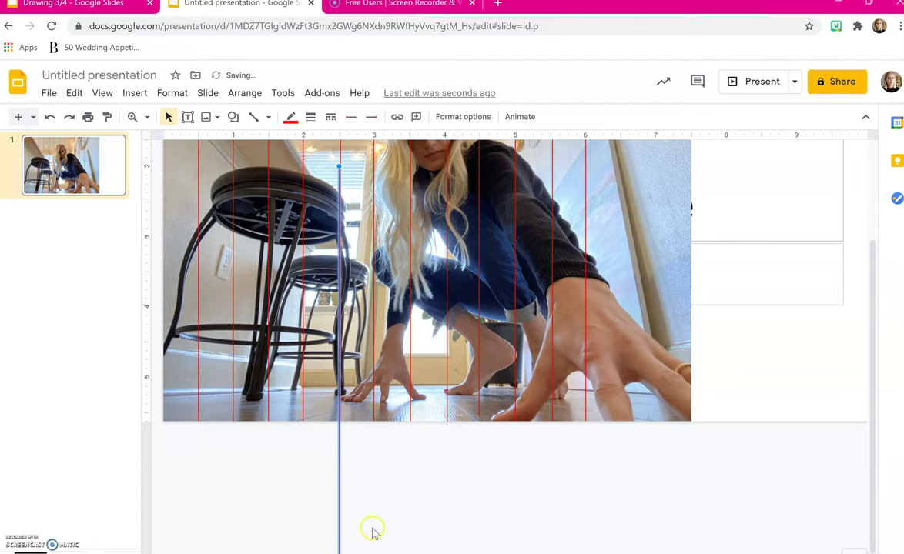
pyautogui.scroll(2, 380, 281)
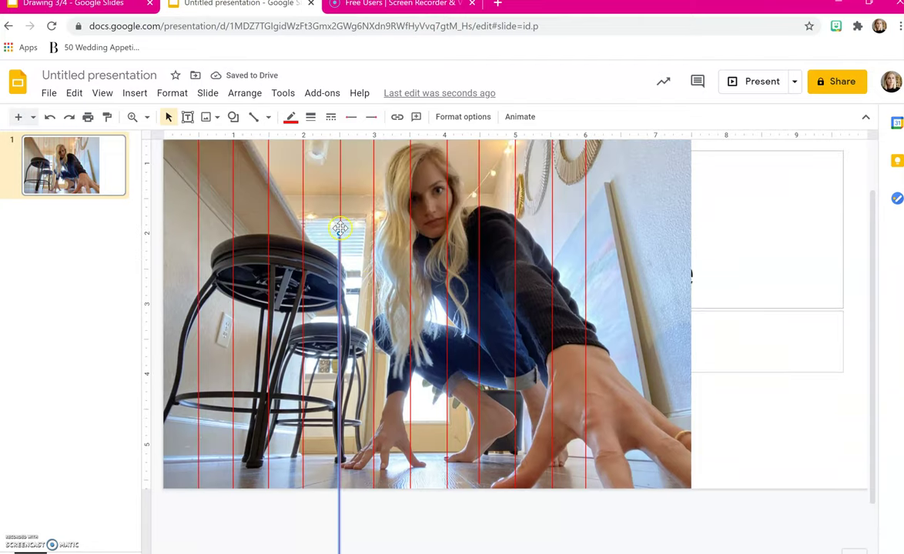
pyautogui.scroll(-3, 396, 422)
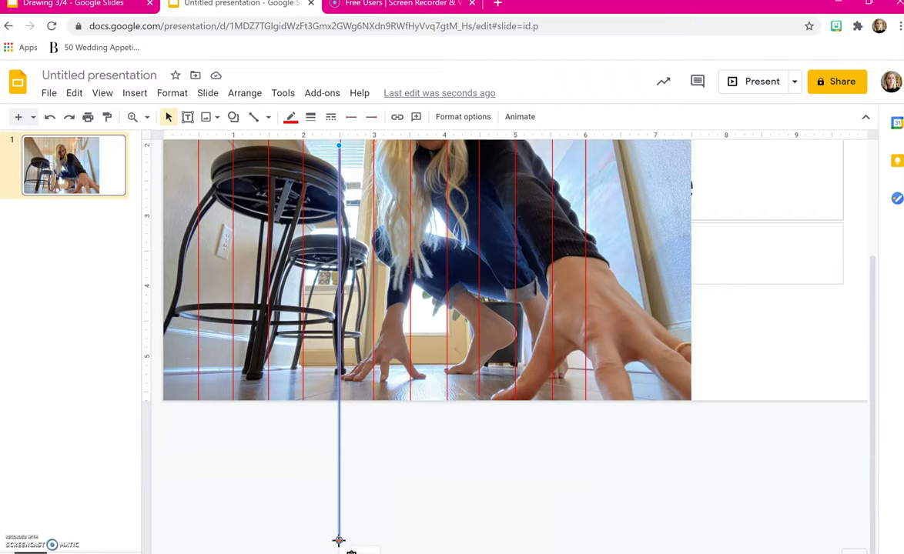
pyautogui.moveTo(338, 542); pyautogui.dragTo(654, 151)
pyautogui.scroll(5, 697, 269)
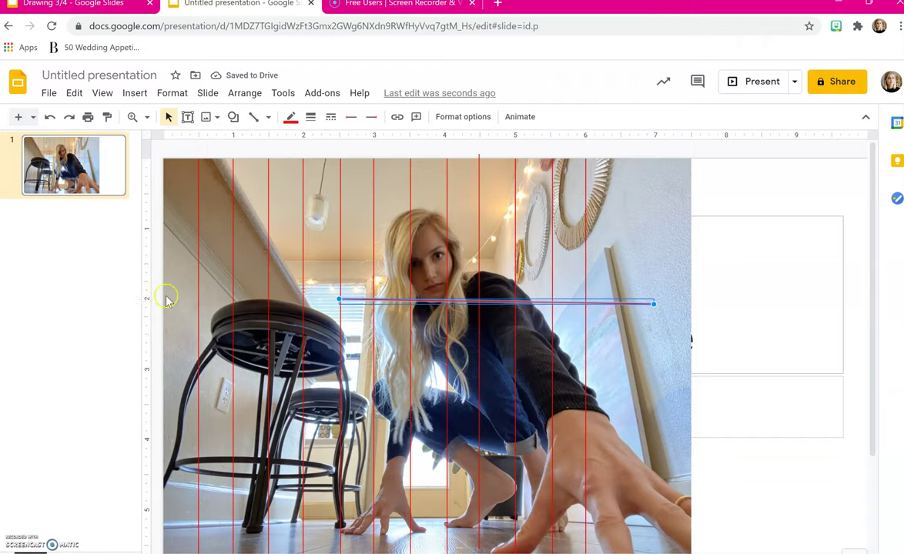
pyautogui.moveTo(338, 300); pyautogui.dragTo(152, 302)
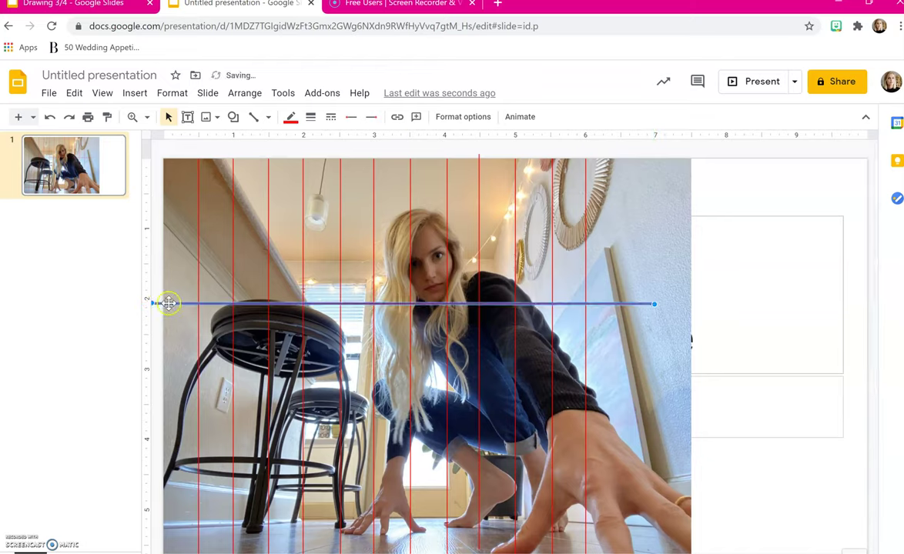
pyautogui.moveTo(211, 303); pyautogui.dragTo(209, 196)
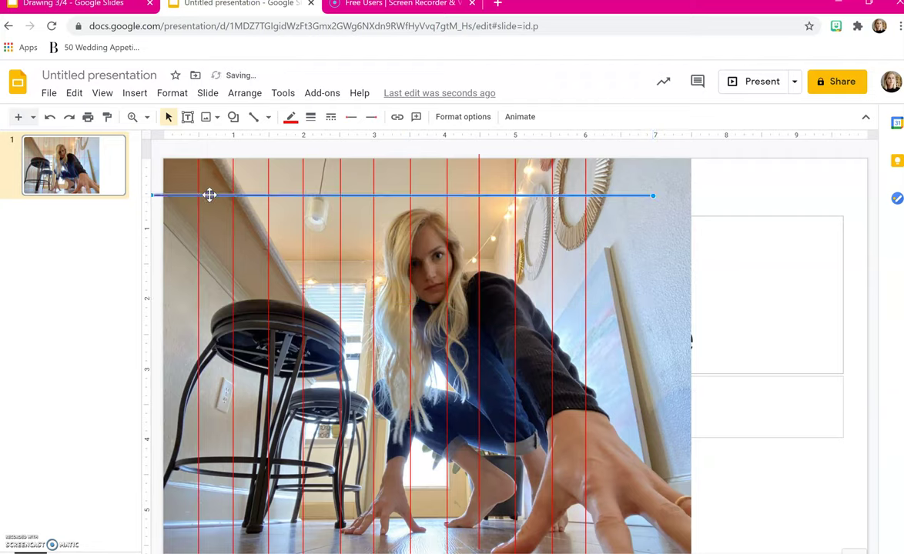
pyautogui.moveTo(653, 195); pyautogui.dragTo(693, 195)
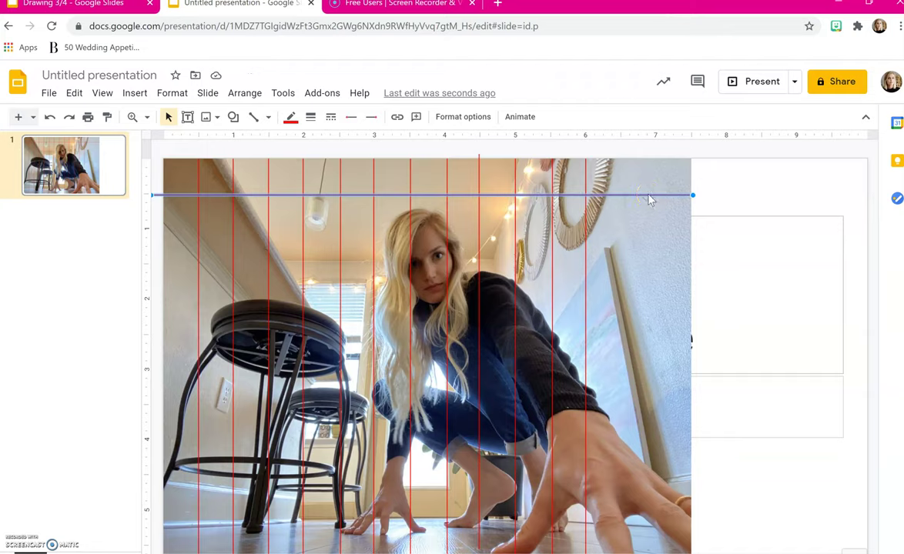
# Paste three more horizontal red lines and place them at the 1-inch, 1.5-inch and 2-inch vertical ruler marks.
pyautogui.hotkey('ctrl', 'v')
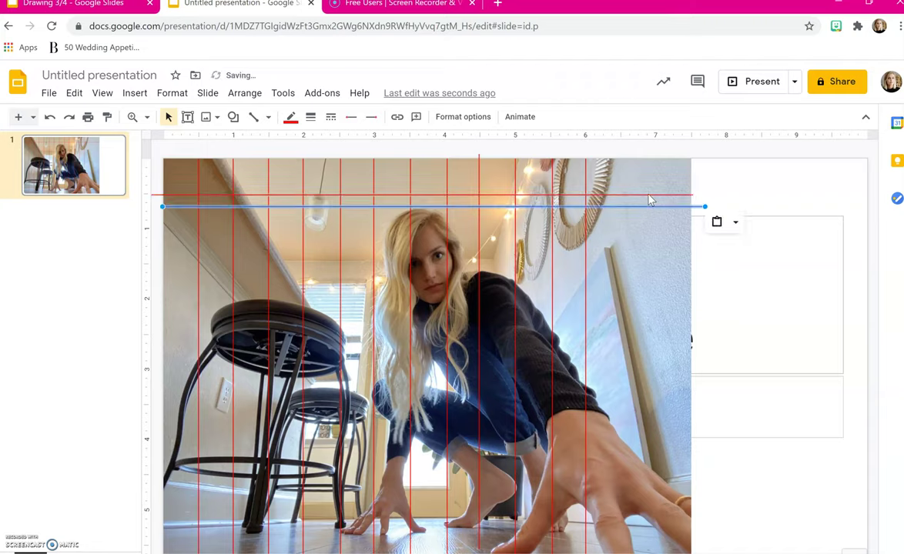
pyautogui.moveTo(648, 207); pyautogui.dragTo(650, 230)
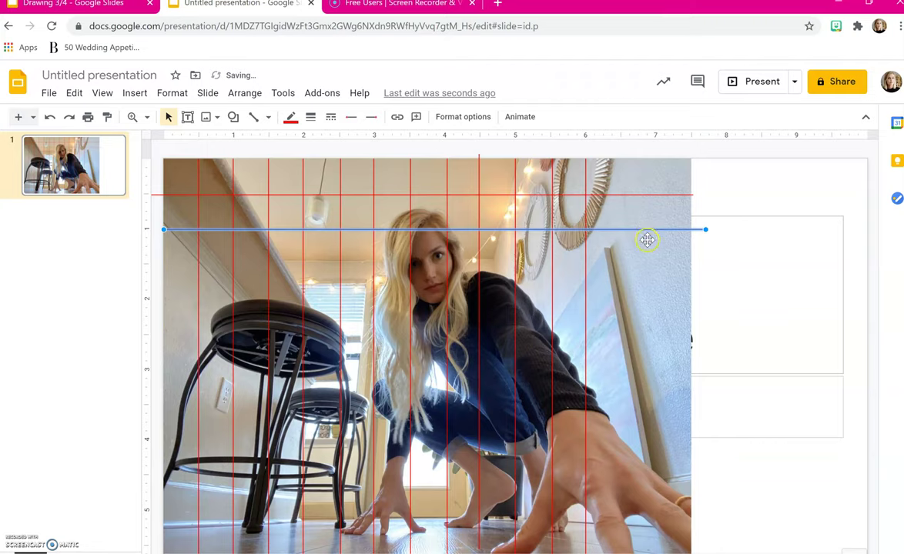
pyautogui.hotkey('ctrl', 'v')
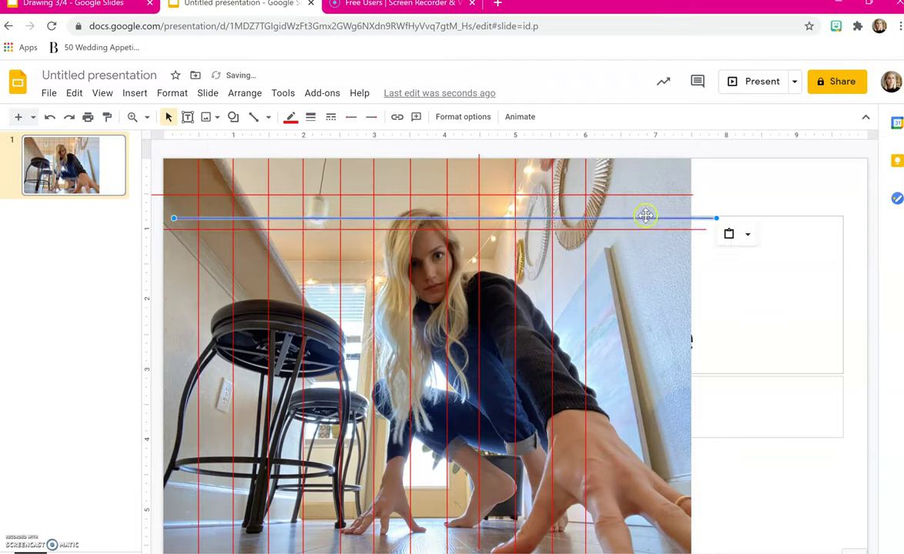
pyautogui.moveTo(645, 219); pyautogui.dragTo(650, 264)
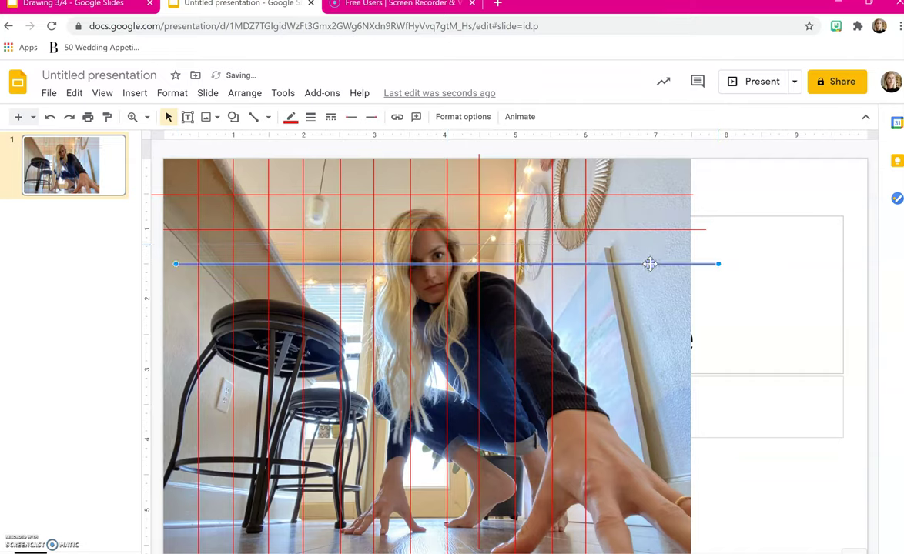
pyautogui.hotkey('ctrl', 'v')
pyautogui.moveTo(648, 230); pyautogui.dragTo(622, 298)
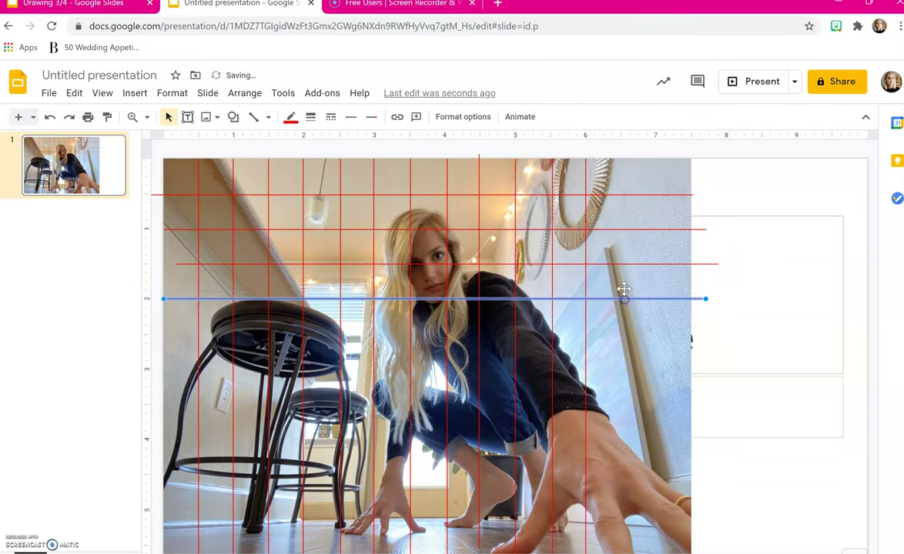
# Shift the horizontal lines at the 1.5-inch and 0.5-inch marks sideways so they start at the photo's left edge.
pyautogui.click(612, 235)
pyautogui.click(612, 263)
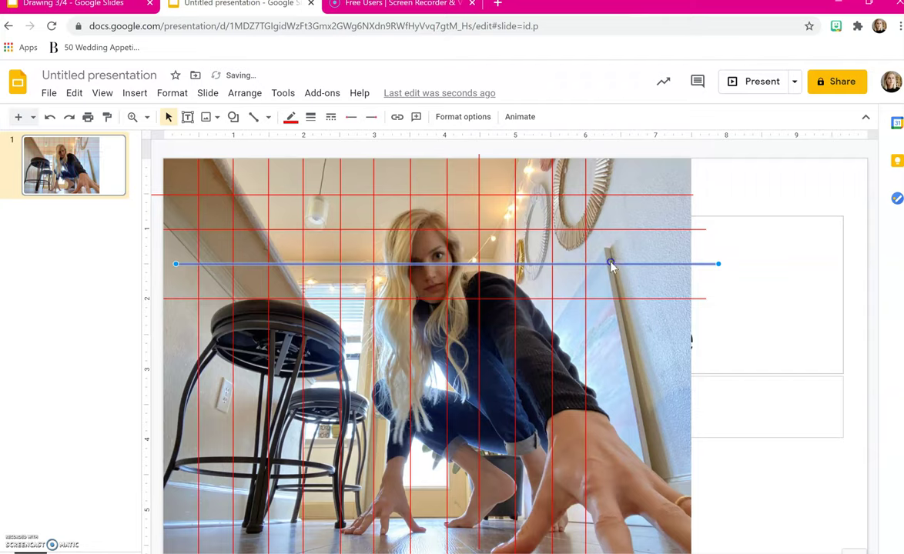
pyautogui.moveTo(611, 263); pyautogui.dragTo(603, 255)
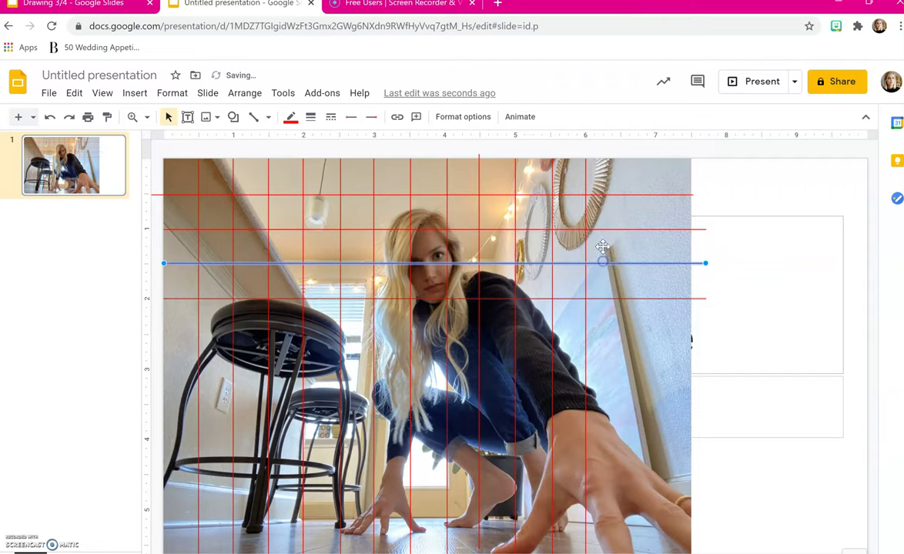
pyautogui.click(599, 194)
pyautogui.moveTo(599, 199); pyautogui.dragTo(617, 193)
# Add four more horizontal red lines at the 2.5-, 3-, 3.5- and 4-inch vertical ruler marks, starting at the photo's left edge.
pyautogui.click(620, 301)
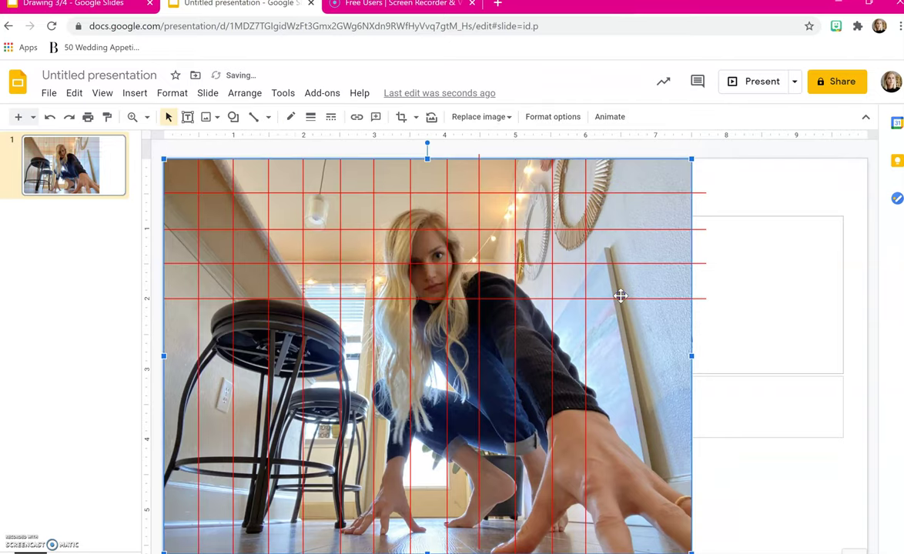
pyautogui.click(622, 298)
pyautogui.moveTo(624, 305); pyautogui.dragTo(587, 370)
pyautogui.hotkey('ctrl', 'v')
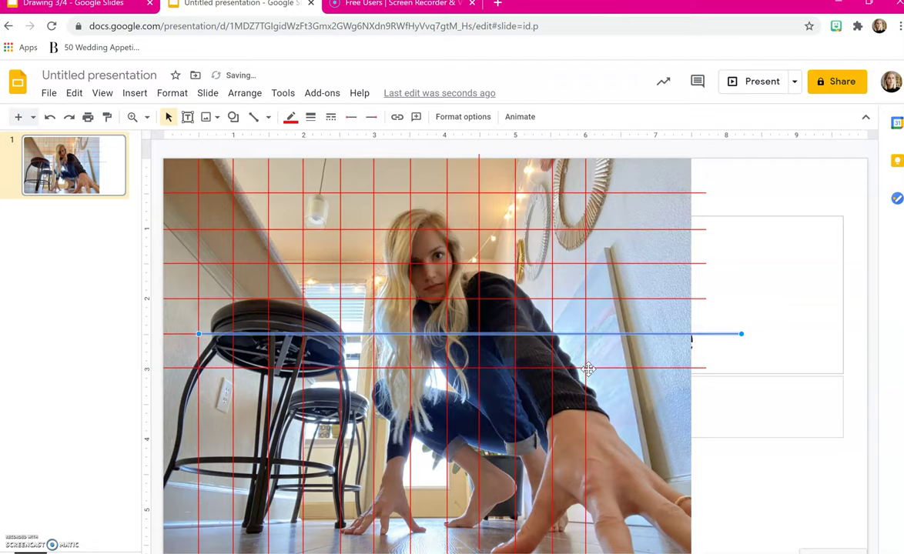
pyautogui.click(596, 344)
pyautogui.moveTo(601, 335); pyautogui.dragTo(565, 411)
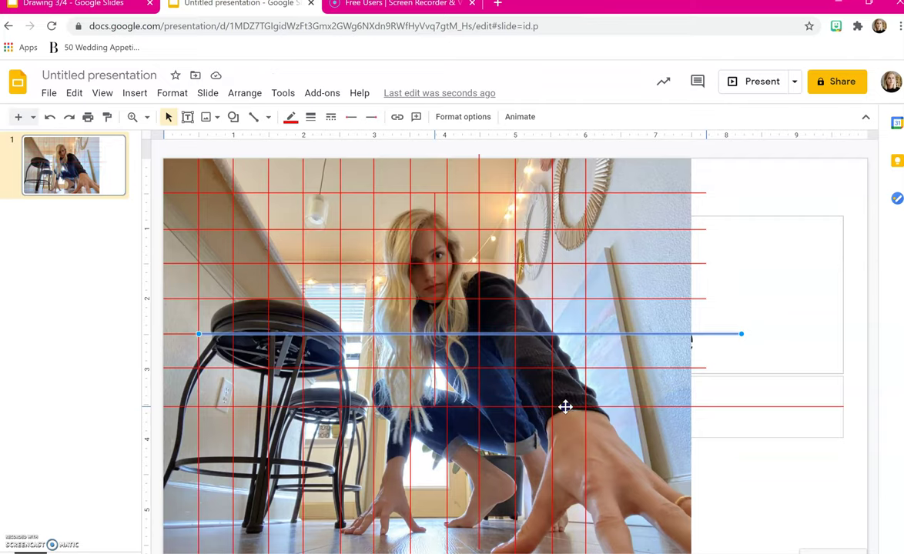
pyautogui.hotkey('ctrl', 'v')
pyautogui.click(594, 342)
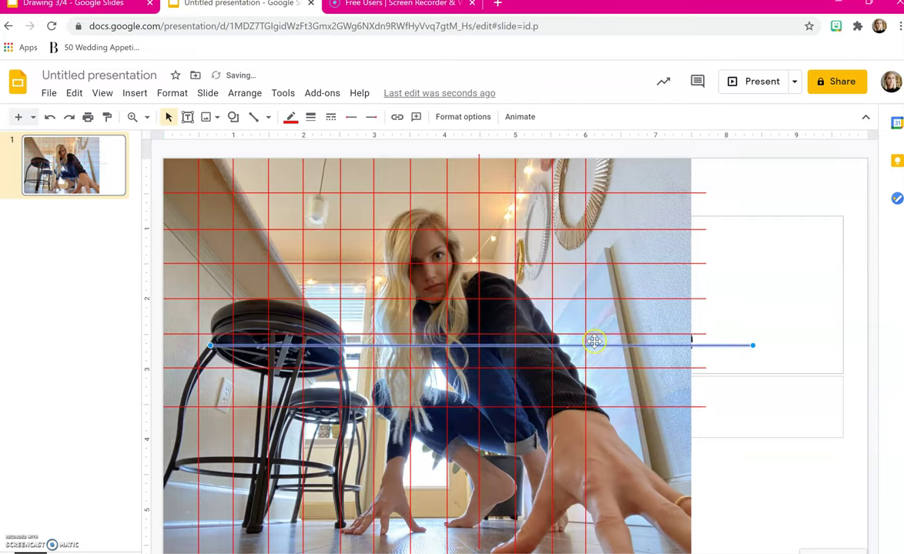
pyautogui.moveTo(600, 346); pyautogui.dragTo(551, 438)
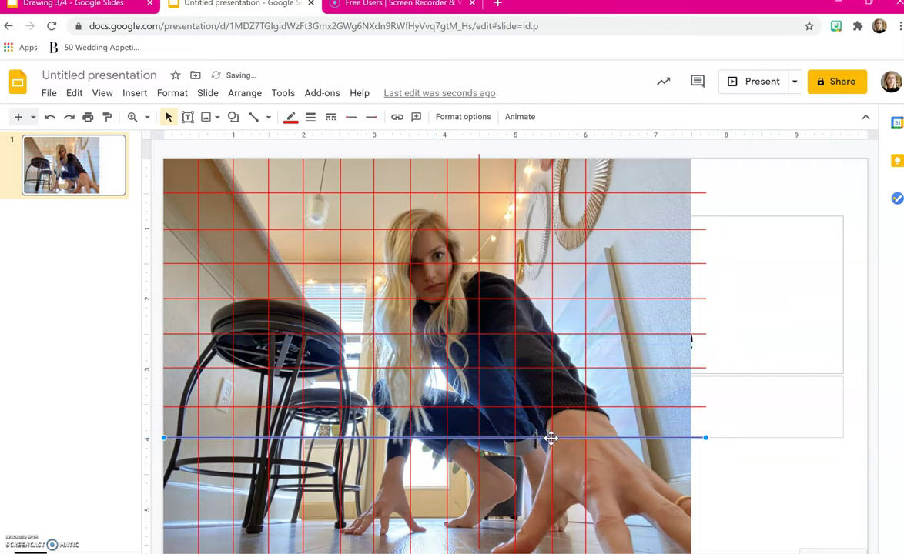
pyautogui.click(757, 483)
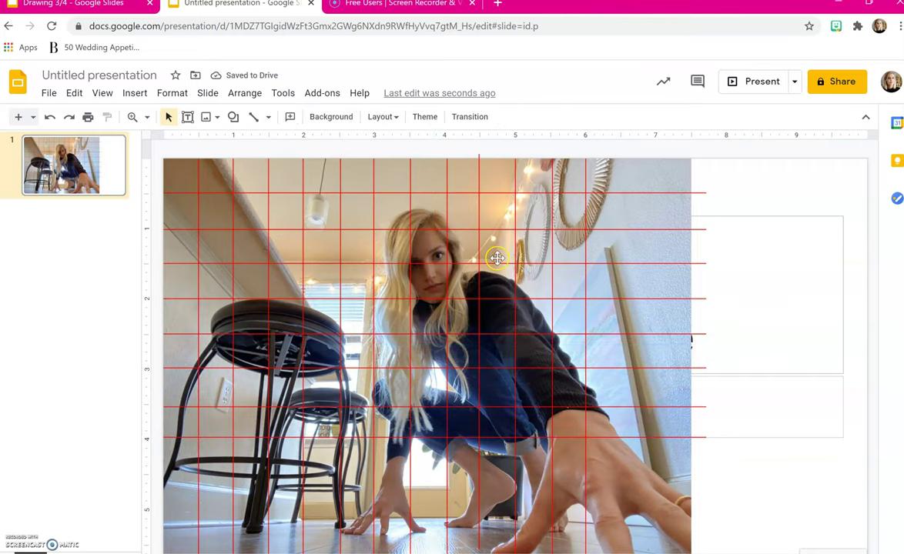